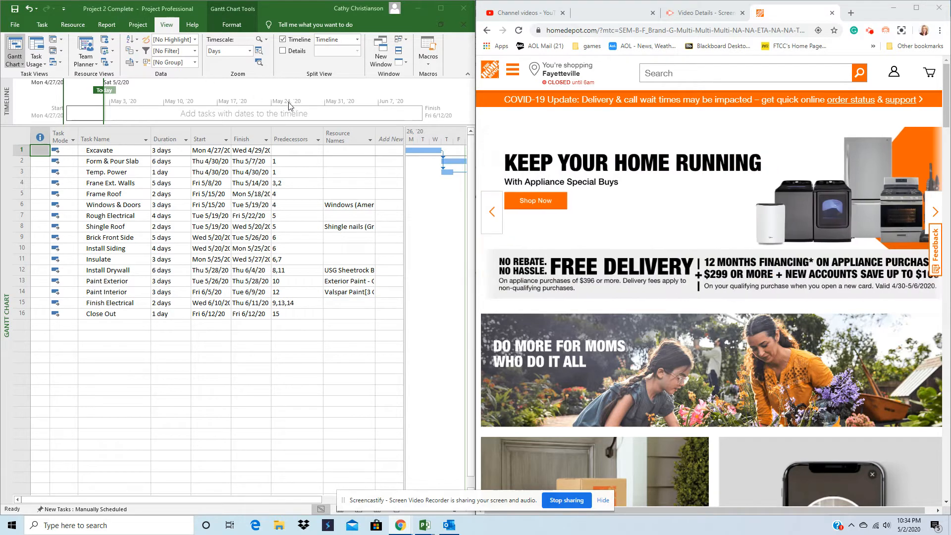
Step: Maximize the project window and switch from the Gantt Chart to the Resource Sheet view
click(148, 26)
click(141, 26)
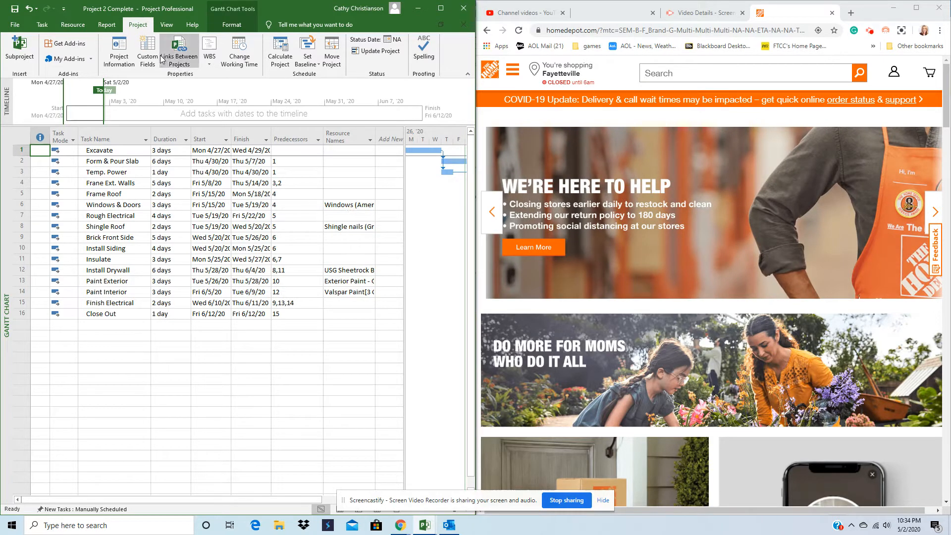
click(168, 25)
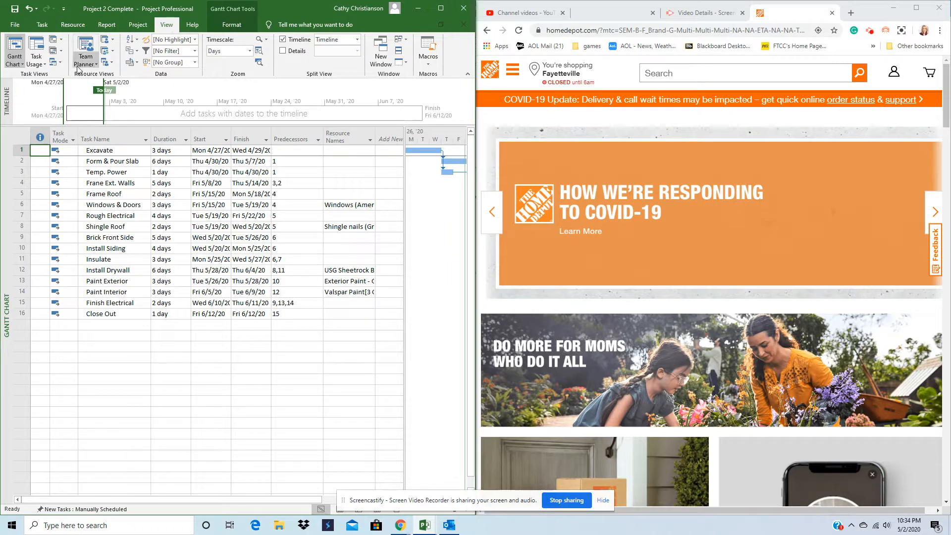
click(442, 8)
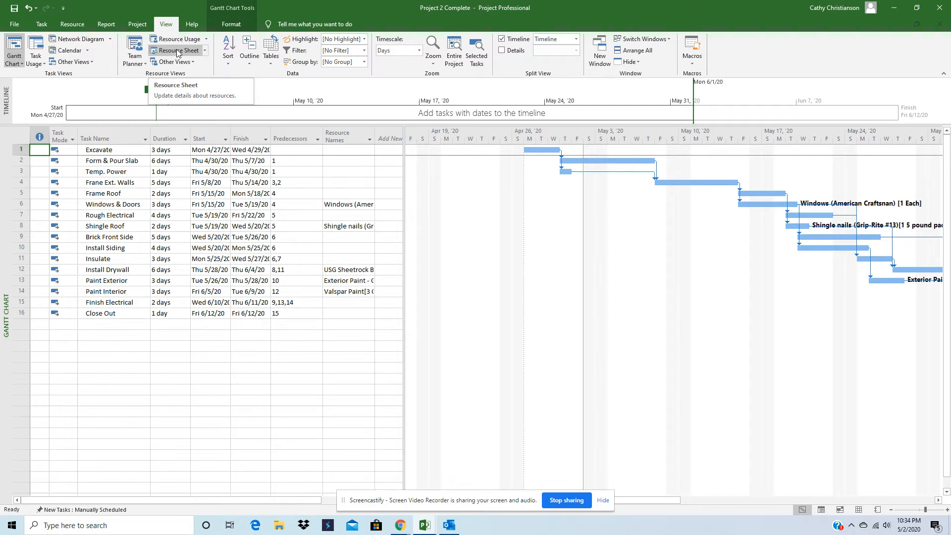
click(177, 52)
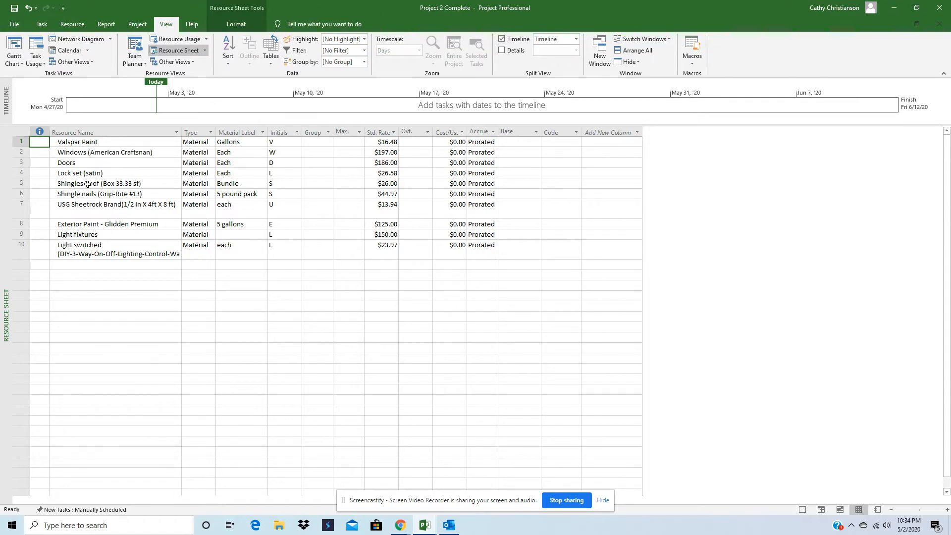
Step: Restore the project window and dock it beside the Home Depot browser window, minimizing the Outlook window that covers it
click(917, 8)
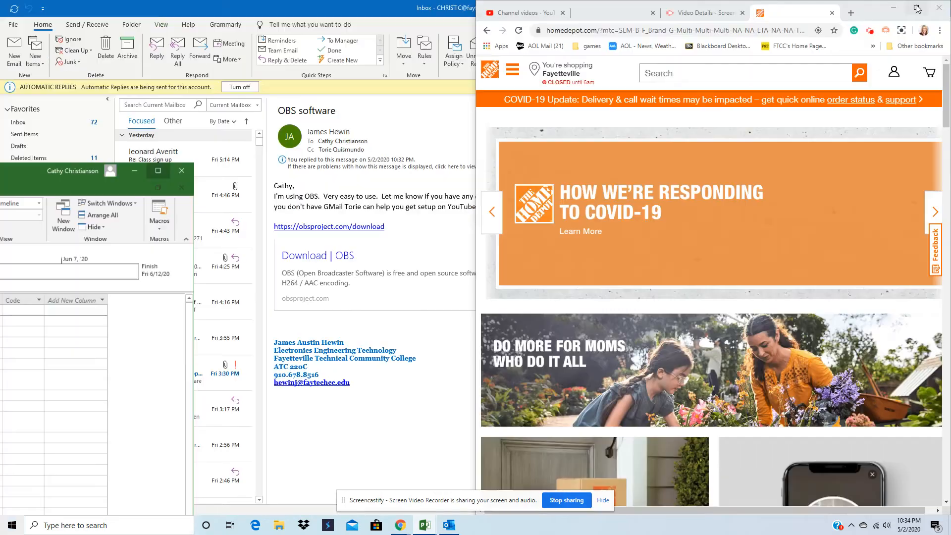
drag(33, 185, 1, 191)
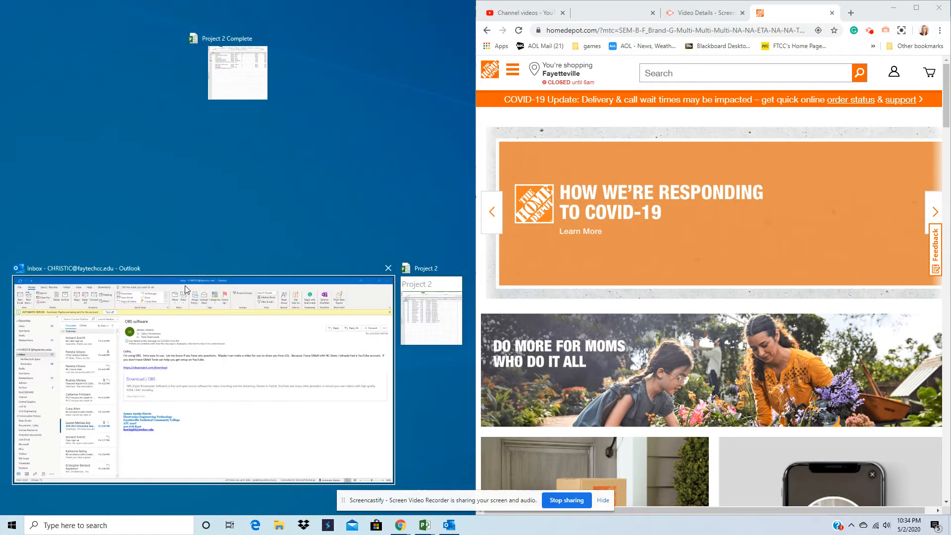
click(346, 299)
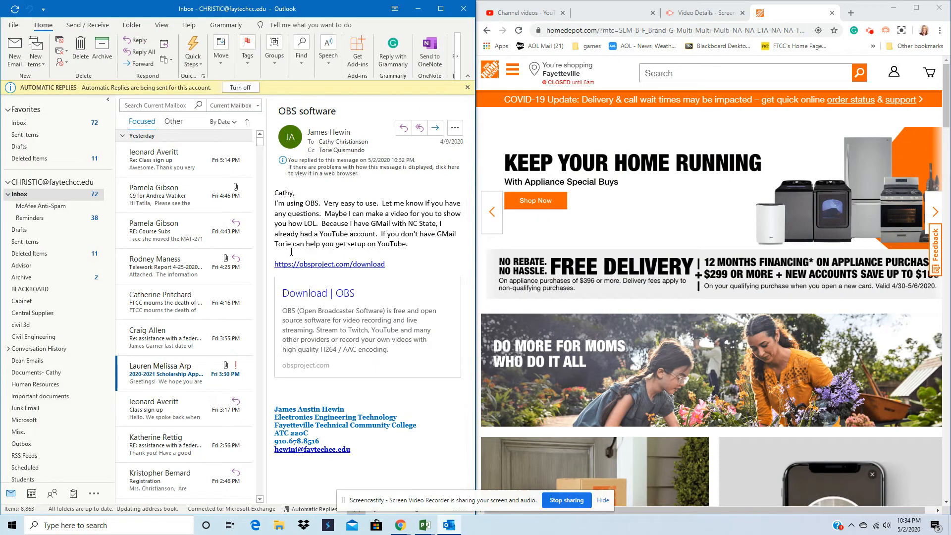
click(416, 11)
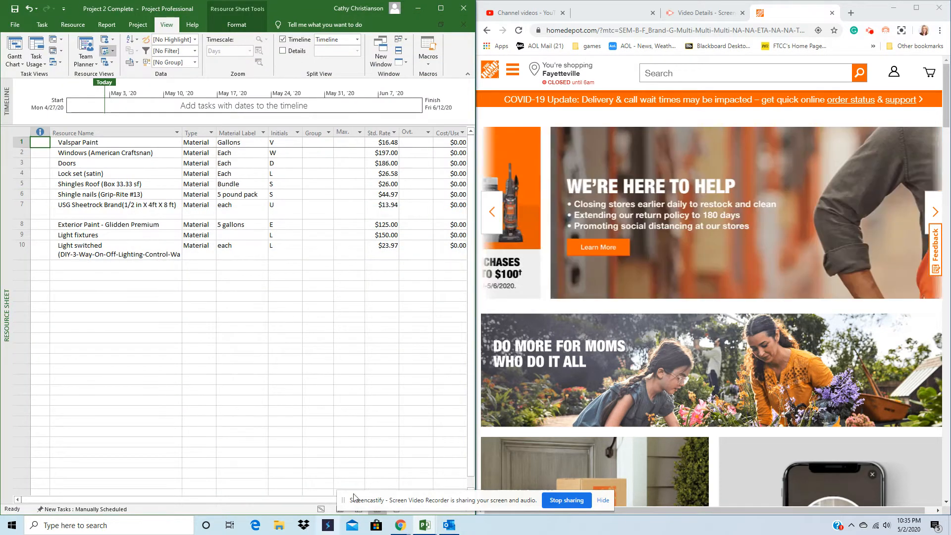
Step: Search the Home Depot site for "paint", open the Interior Paint category and examine the starting prices of the paint brands
click(679, 76)
text(pa)
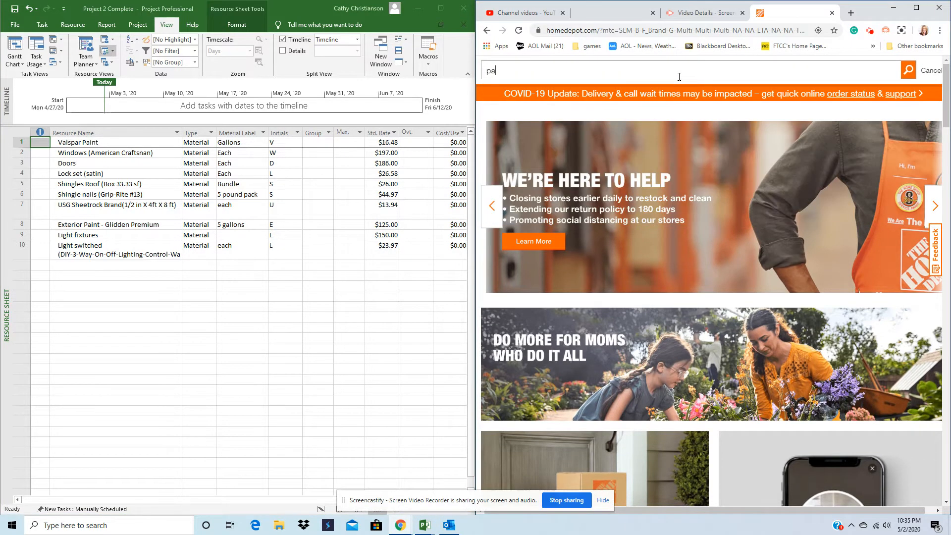
text(int)
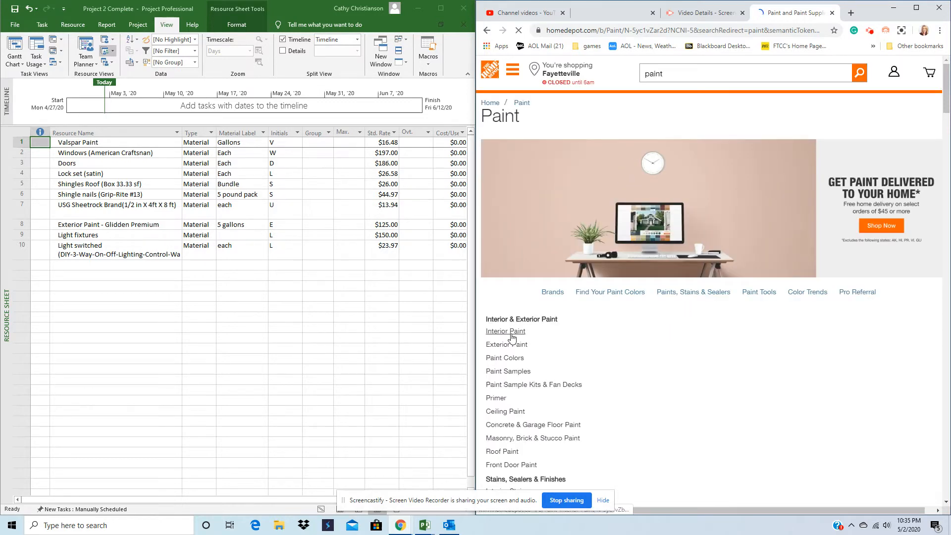
click(512, 337)
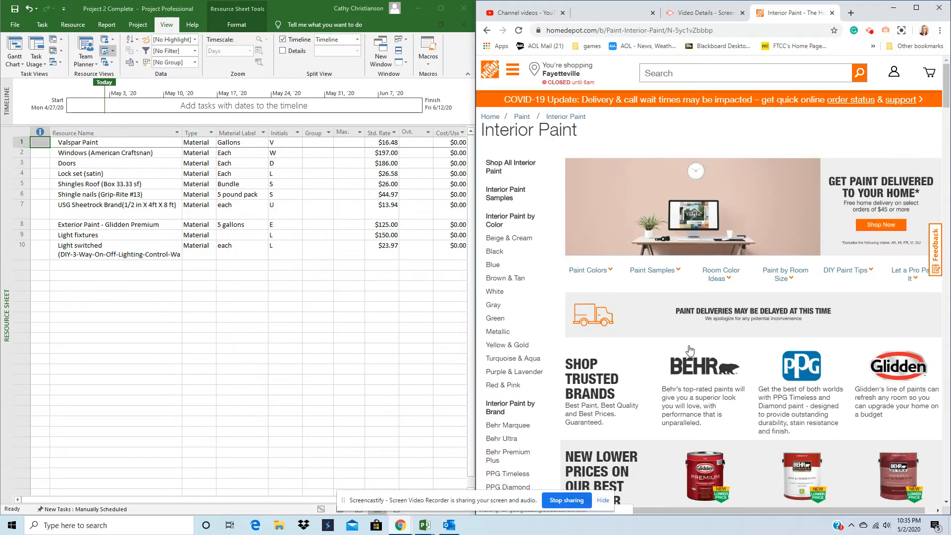
scroll(708, 348, down, 5)
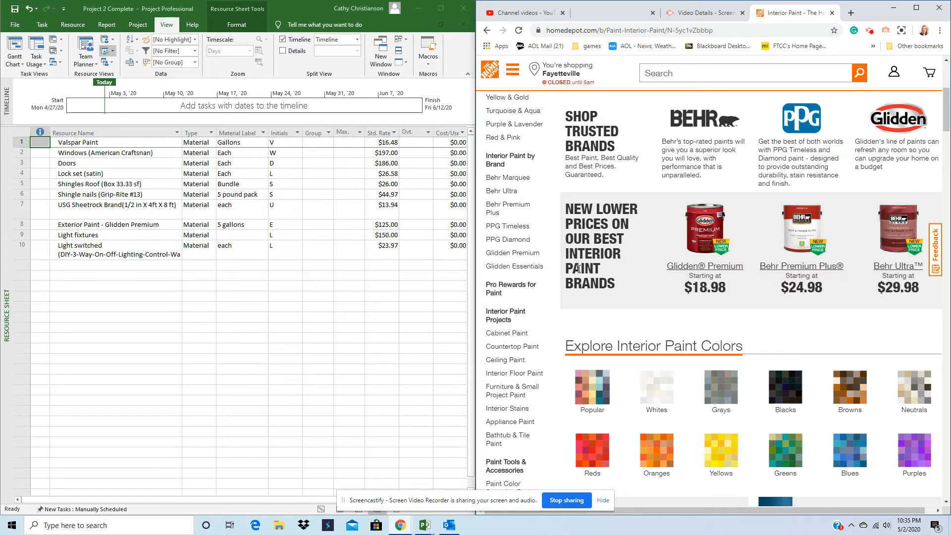
scroll(587, 276, down, 18)
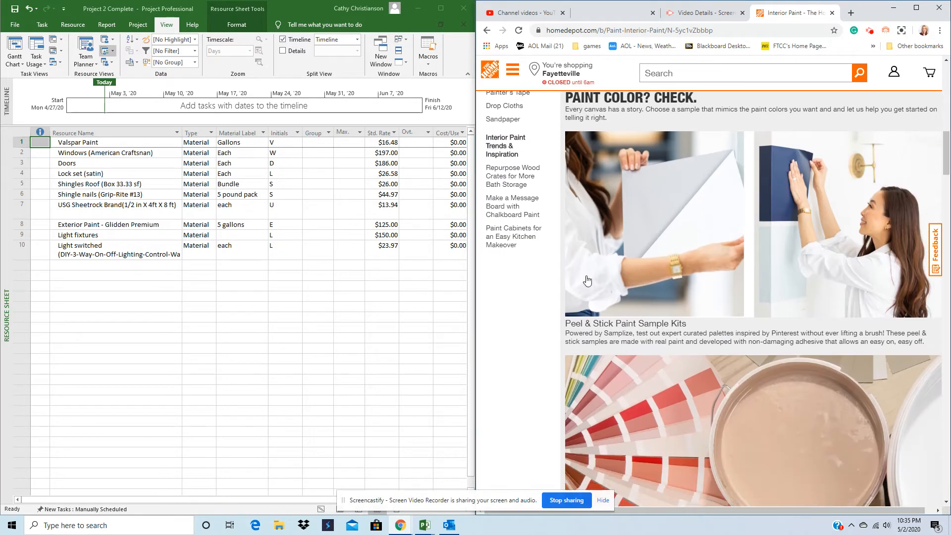
scroll(588, 280, down, 7)
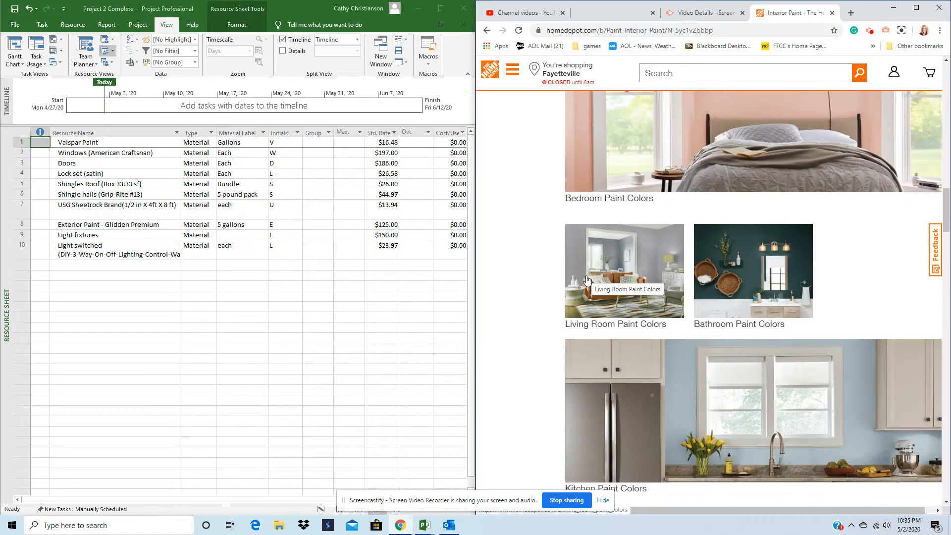
scroll(587, 280, up, 5)
scroll(587, 280, up, 18)
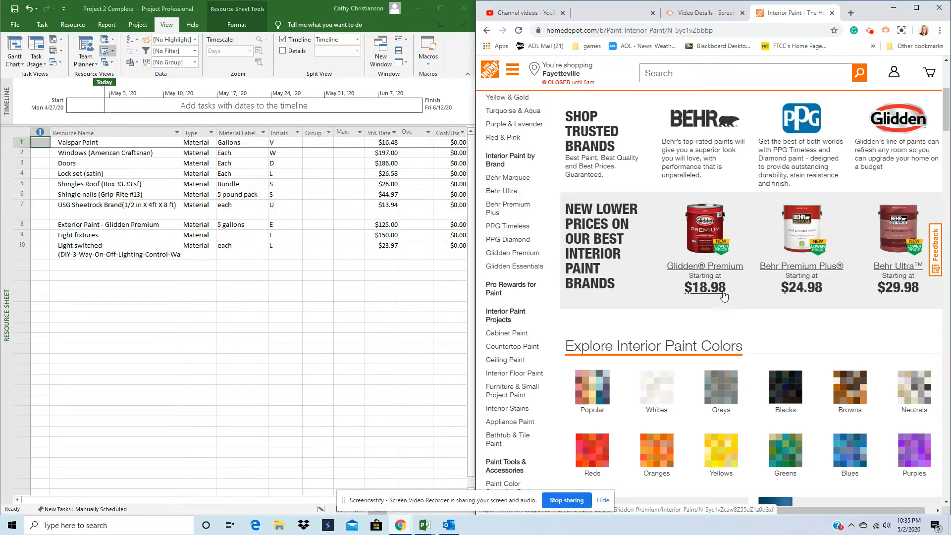
Step: Set the resource type of Valspar Paint to Material in the resource sheet
click(76, 142)
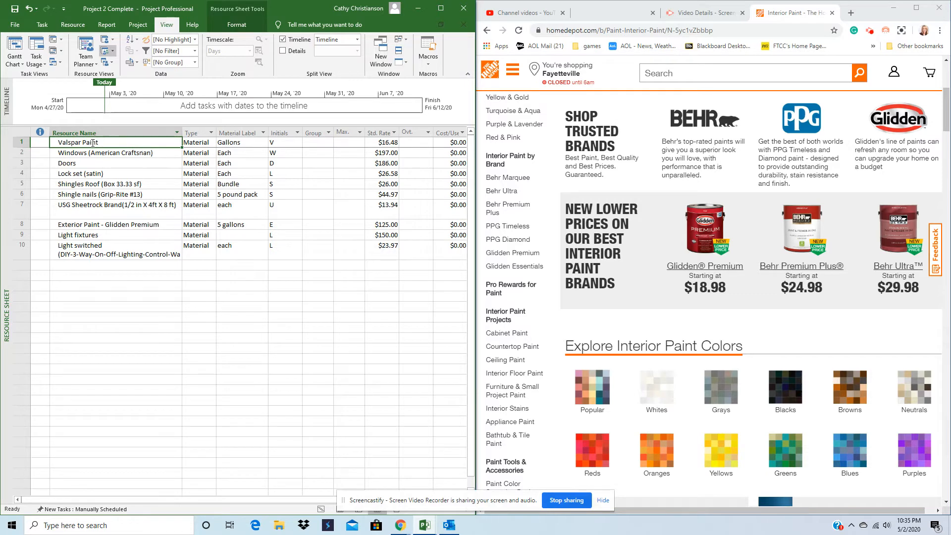
click(196, 143)
click(212, 144)
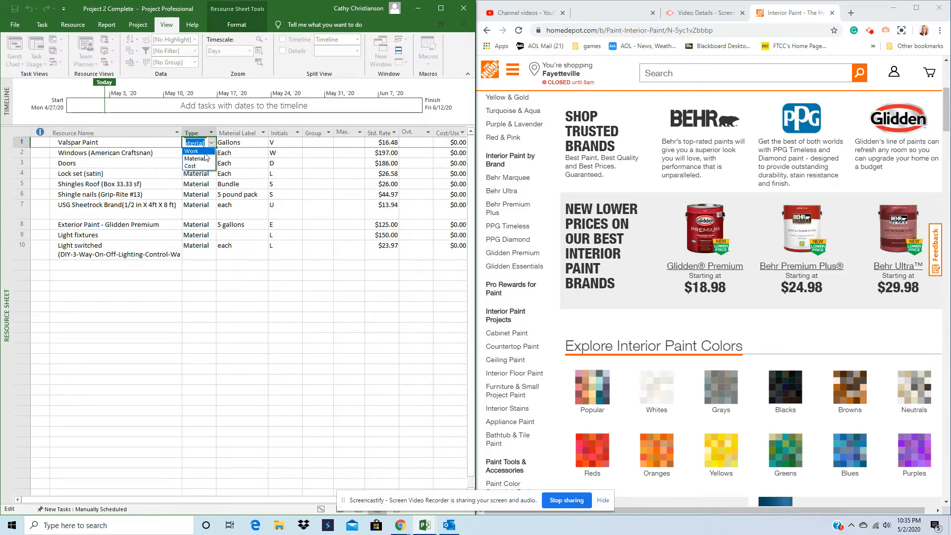
click(198, 162)
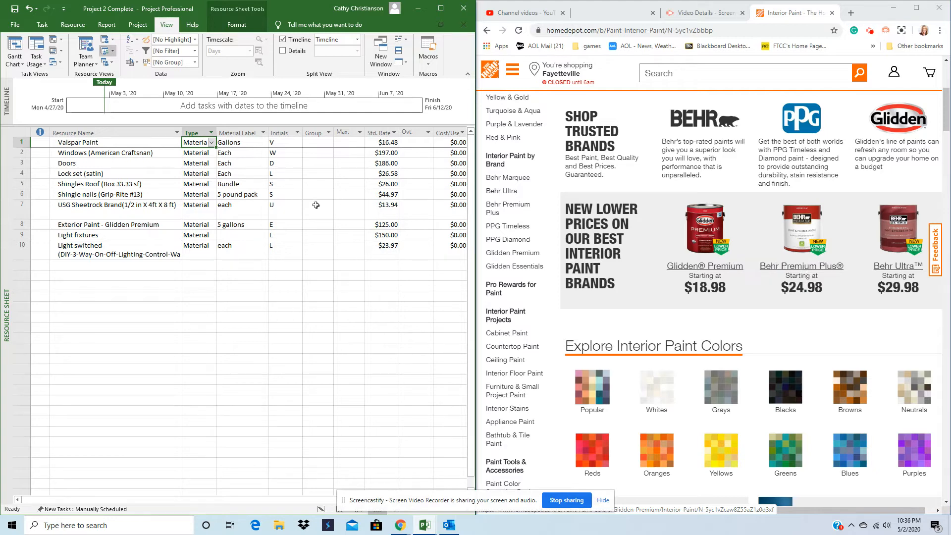
Step: Examine the remaining material resources one by one, from the windows and doors through the light fixtures and light switches
click(83, 153)
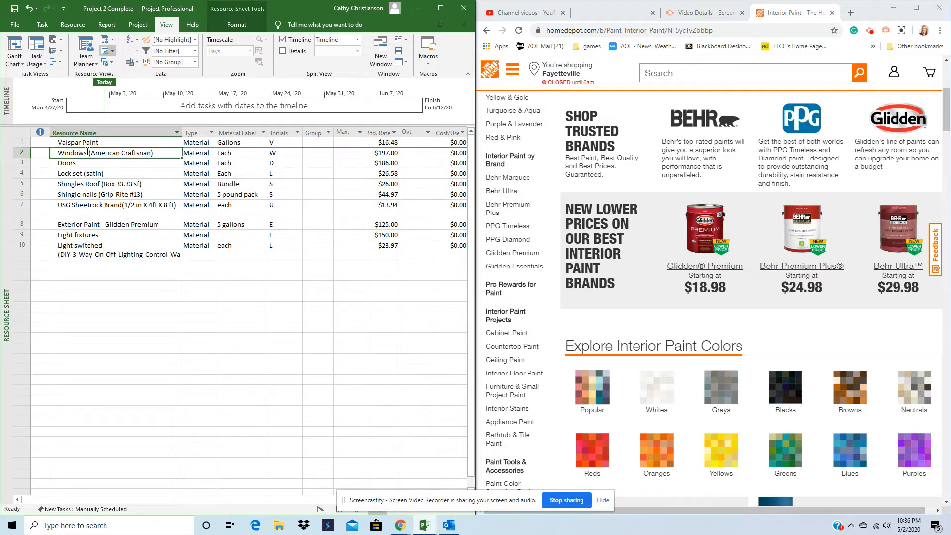
click(70, 165)
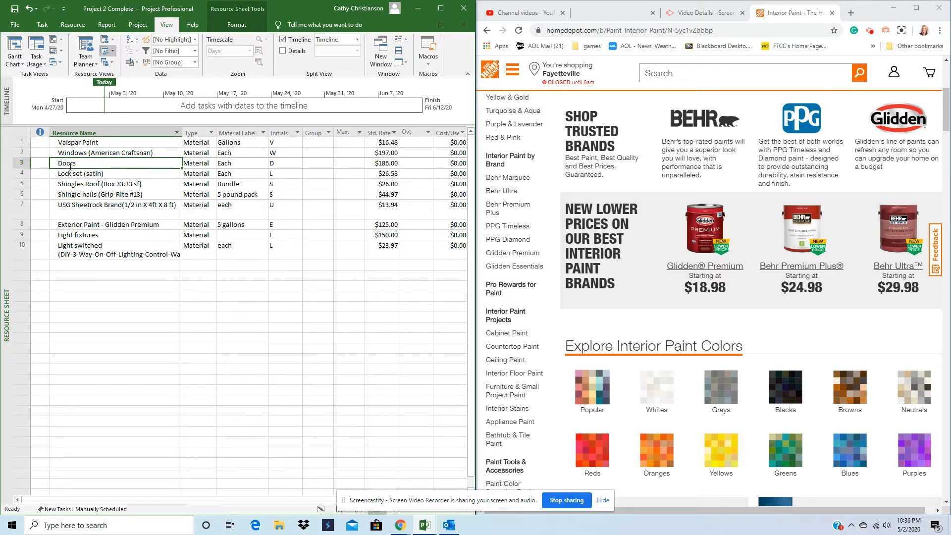
click(75, 173)
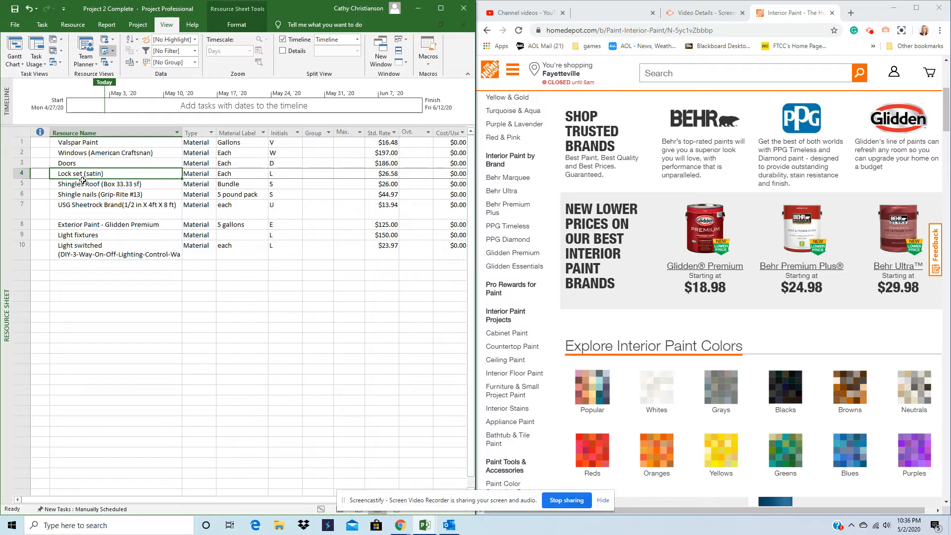
click(80, 183)
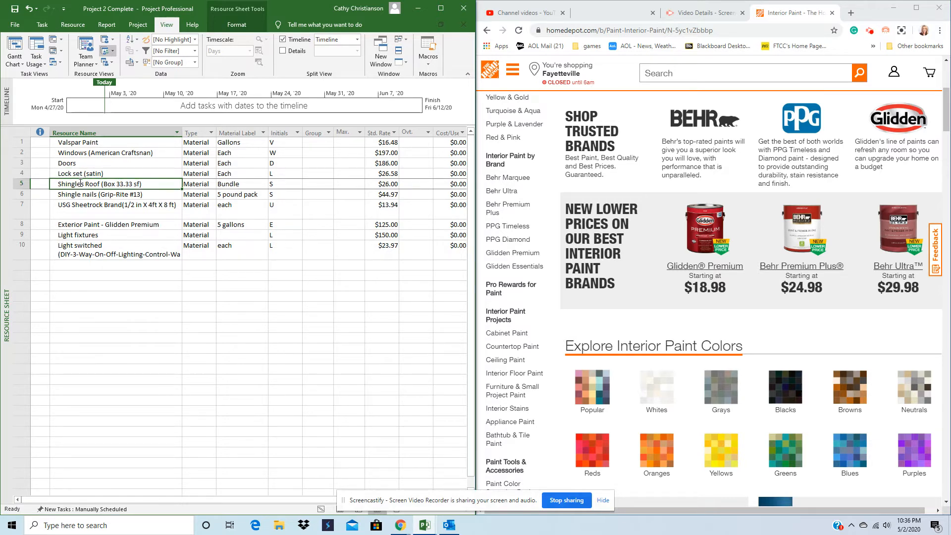
click(75, 194)
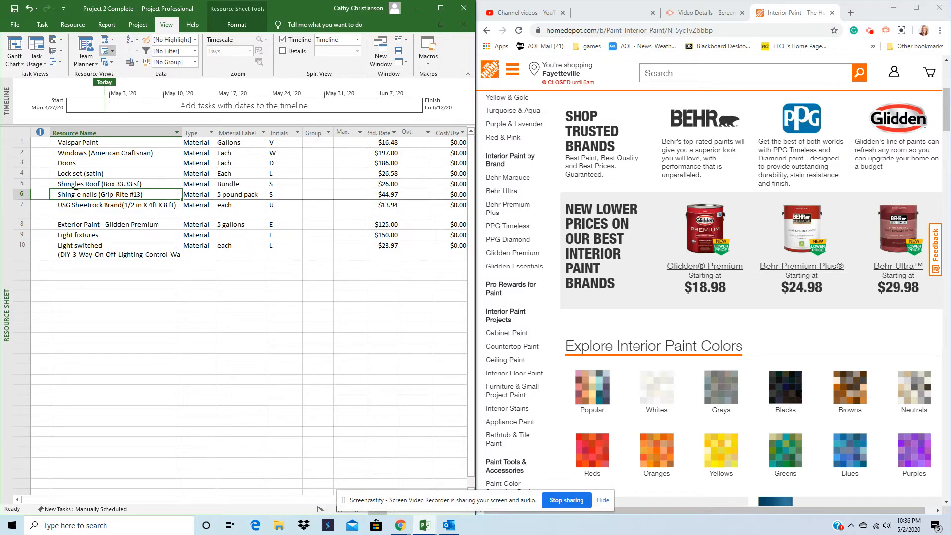
click(89, 207)
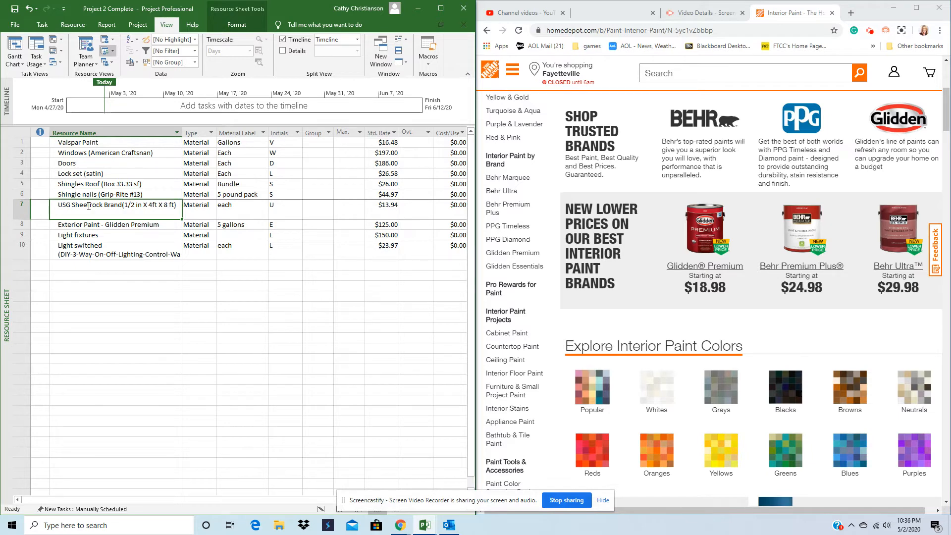
click(72, 226)
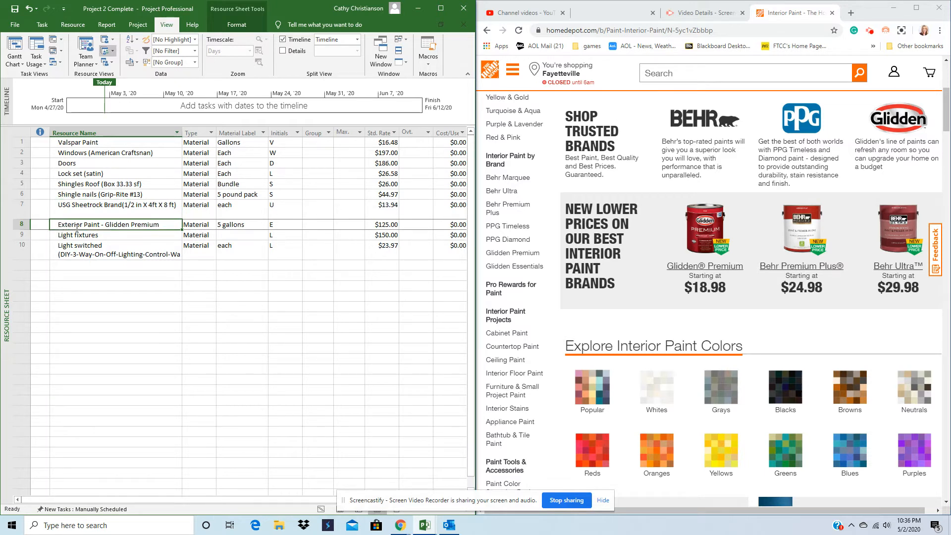
click(85, 235)
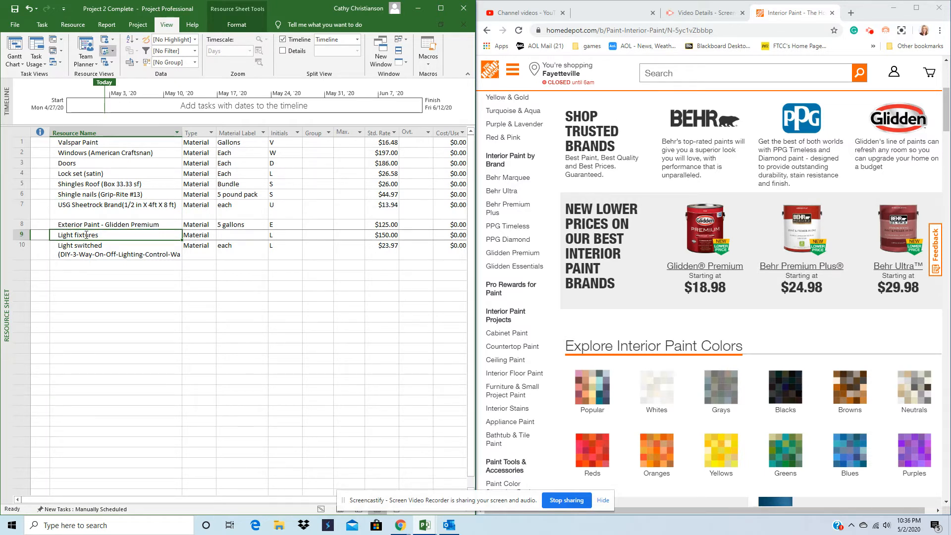
click(85, 250)
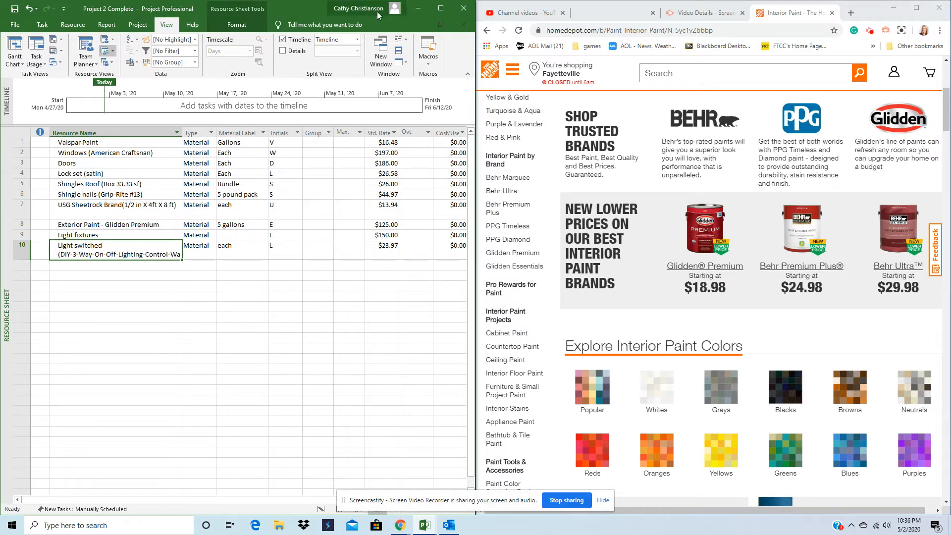
Step: Maximize the project window, return to the Gantt Chart view and inspect the Windows & Doors task bar
click(441, 8)
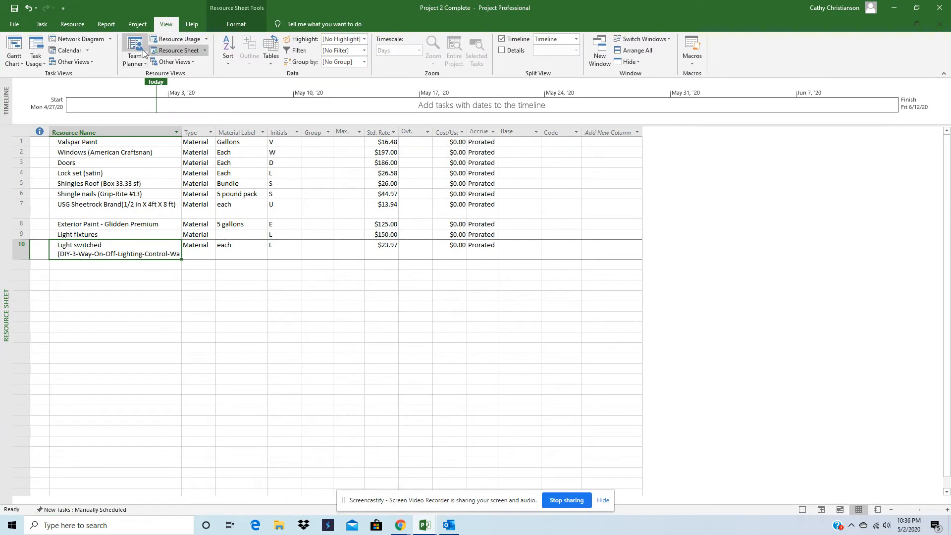
click(14, 47)
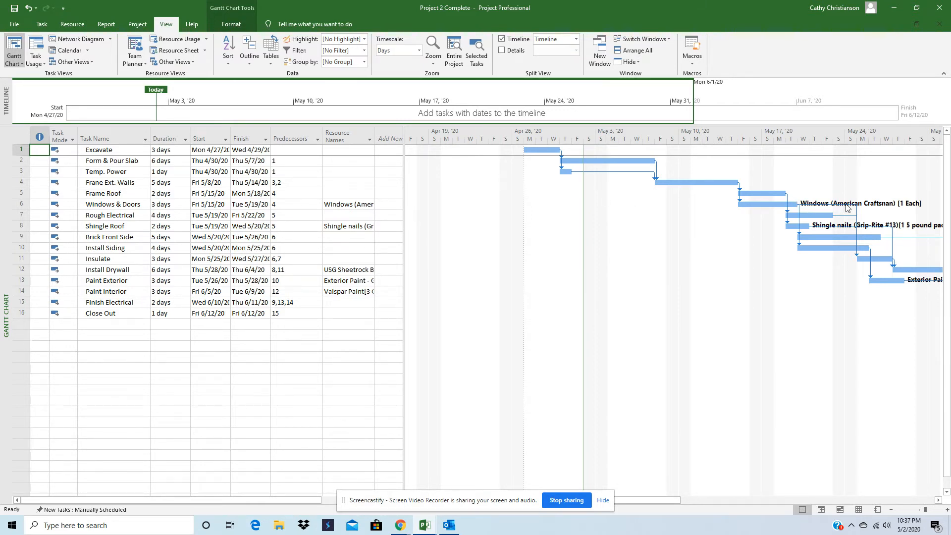
mouse_move(760, 202)
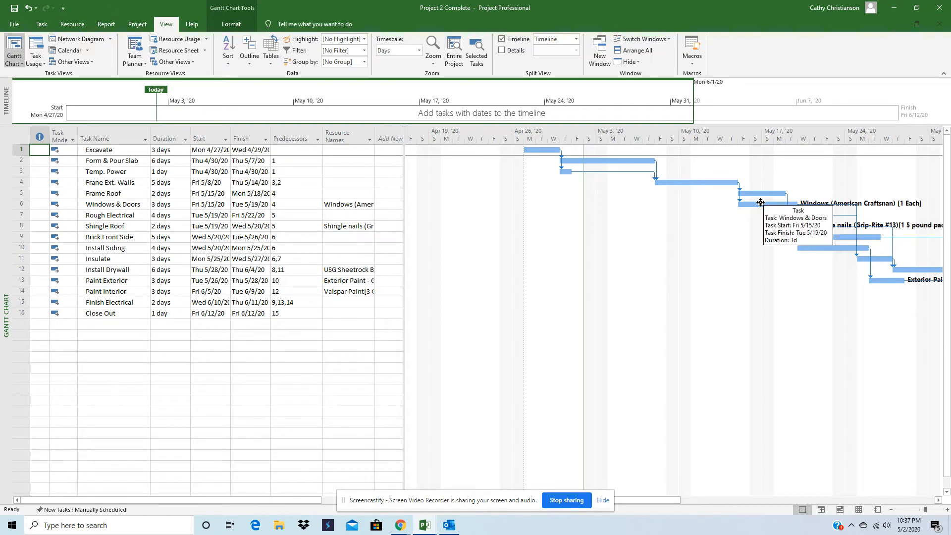
Step: Examine the resources assigned to the Windows & Doors task and the list of available resources without changing anything
double_click(101, 204)
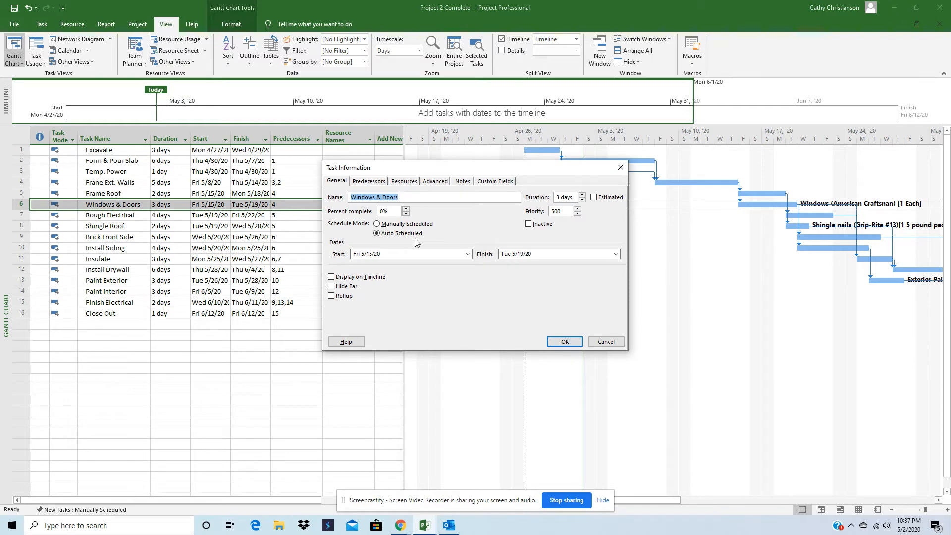
click(407, 182)
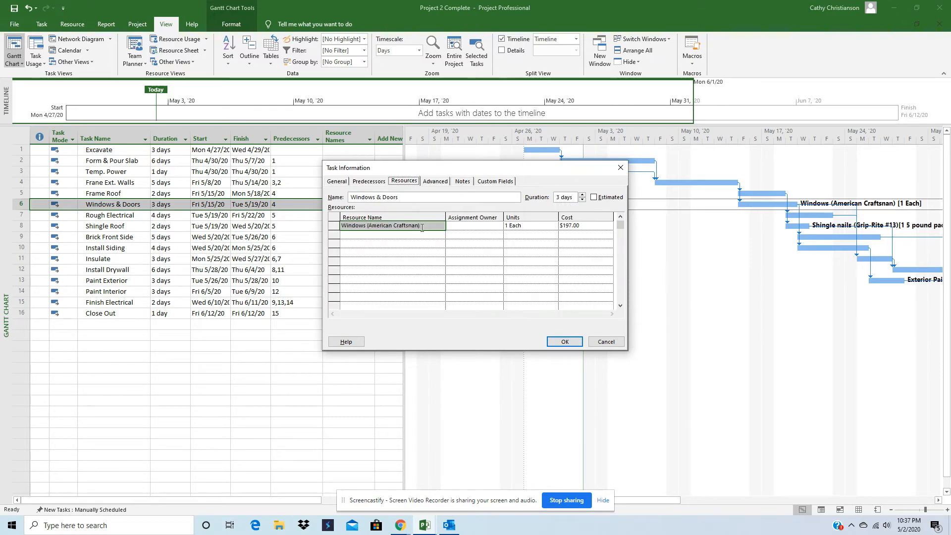
click(533, 226)
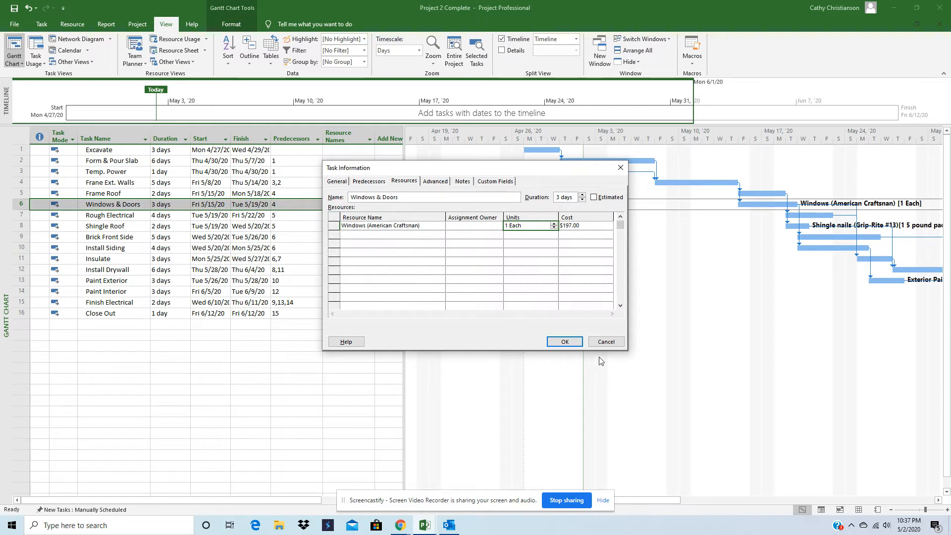
click(405, 235)
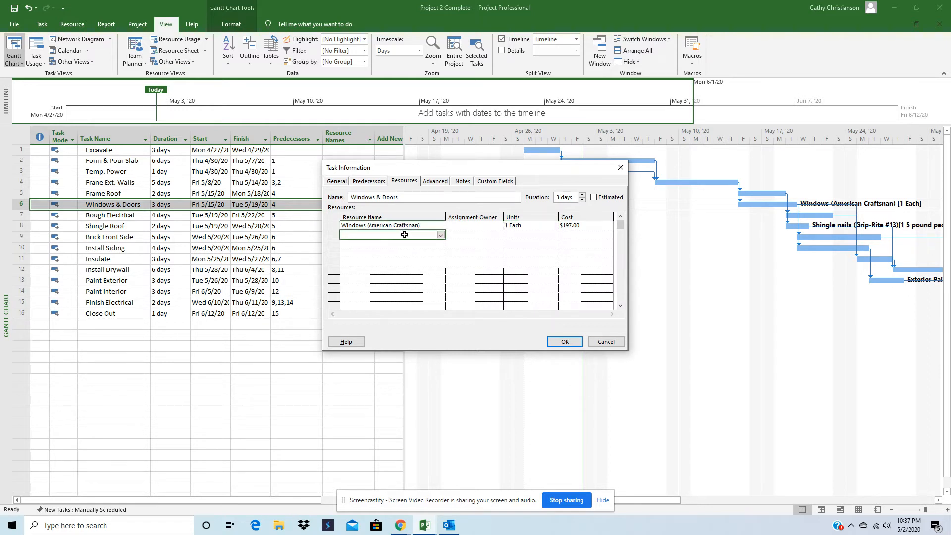
click(442, 235)
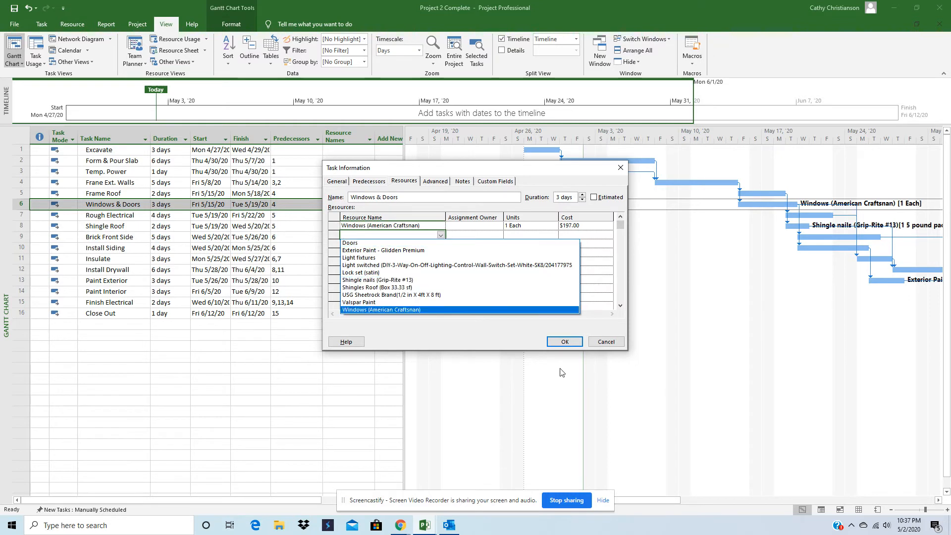
click(601, 344)
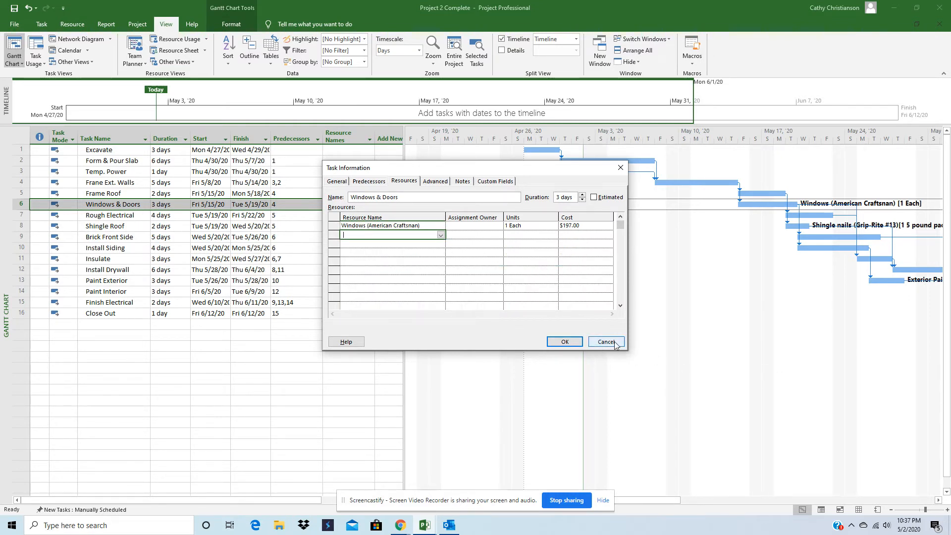
click(597, 342)
Step: Set the units of Windows (American Craftsnan) on the Windows & Doors task to 10 and check the resulting resource cost
double_click(120, 204)
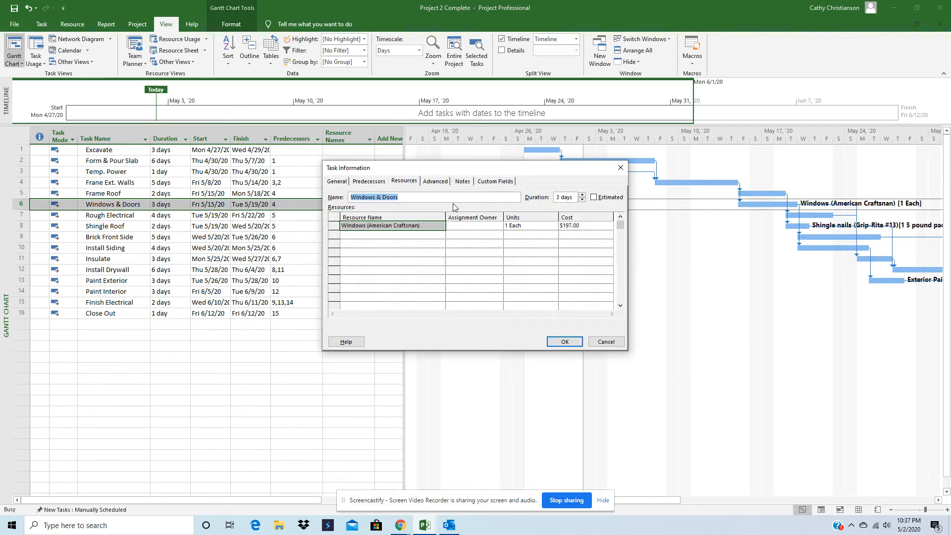
click(442, 227)
click(441, 226)
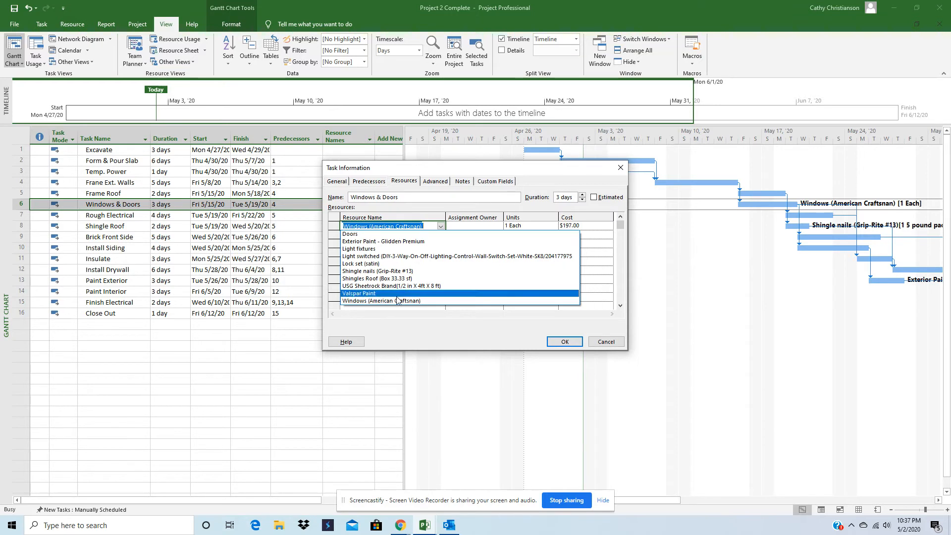
click(441, 227)
click(527, 225)
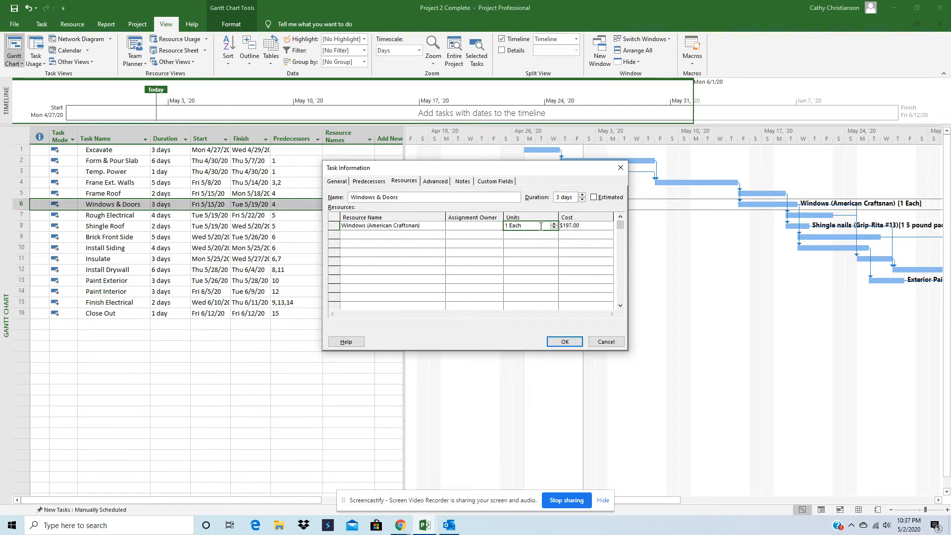
text(10)
key(Return)
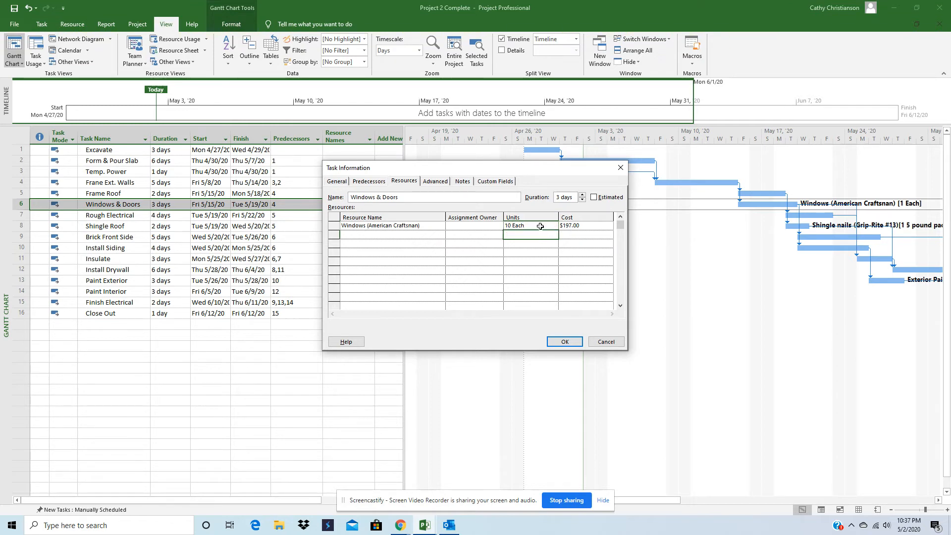
click(558, 343)
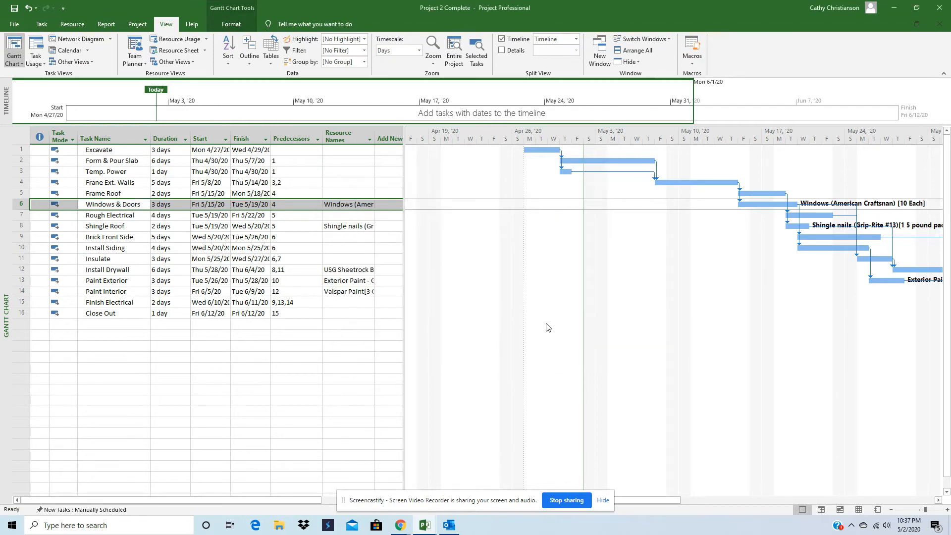
double_click(117, 205)
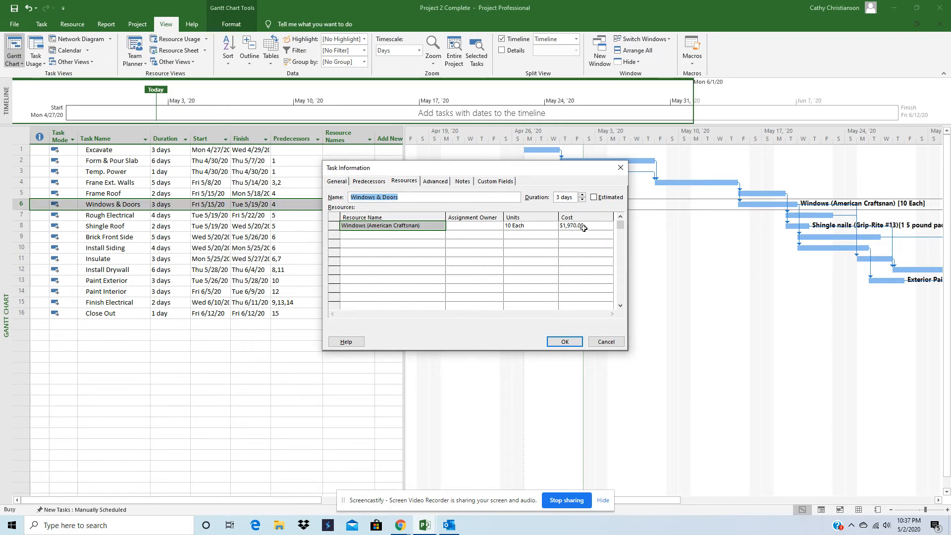
click(566, 342)
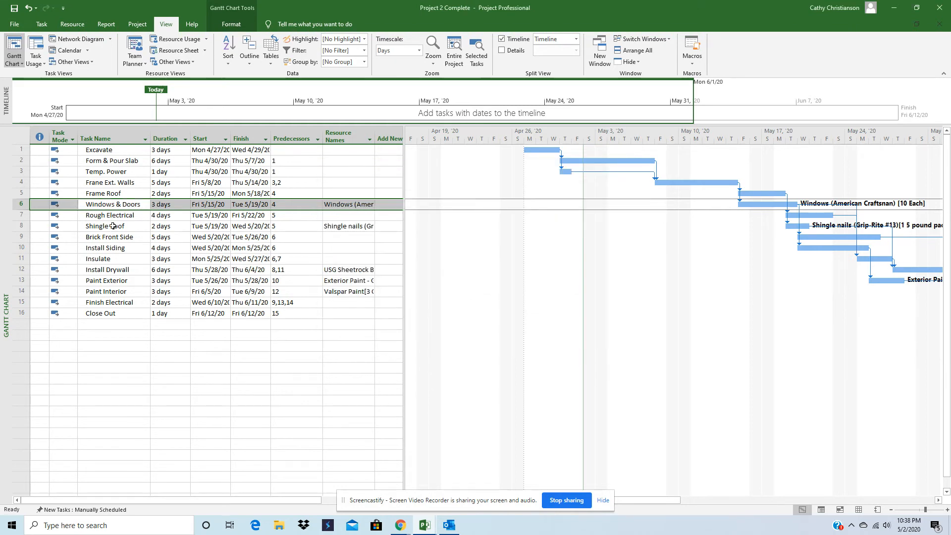
Step: Reselect Exterior Paint - Glidden Premium for the Paint Exterior task, try 1.5 units and restore the units to 2
click(113, 282)
double_click(114, 283)
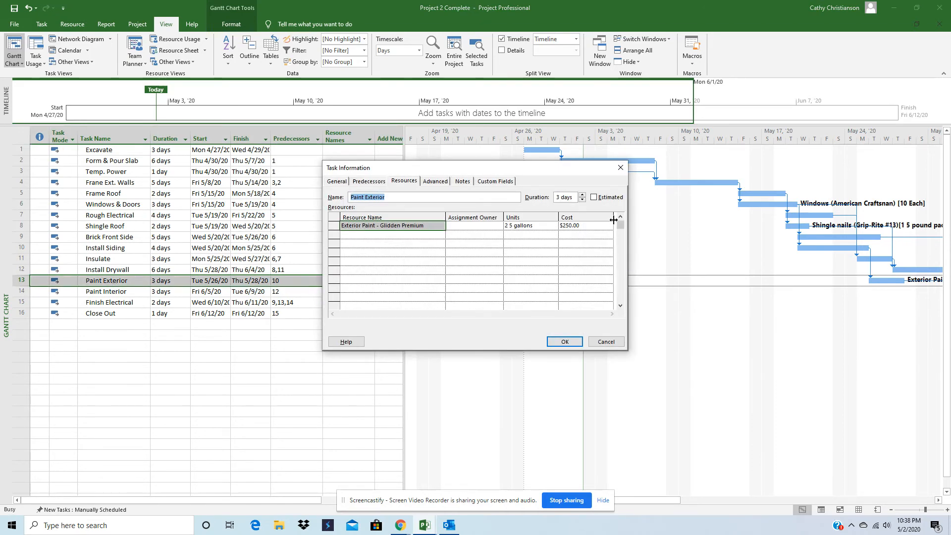
click(440, 228)
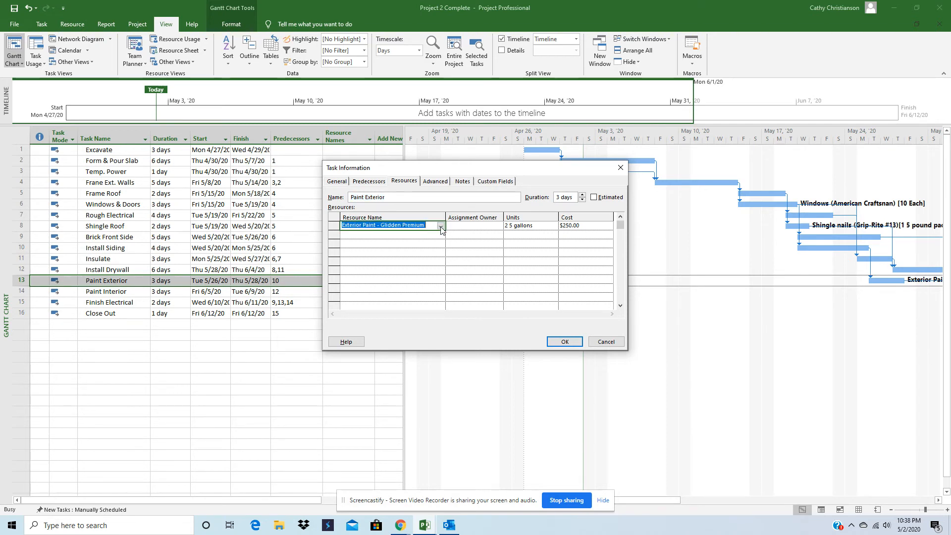
click(440, 227)
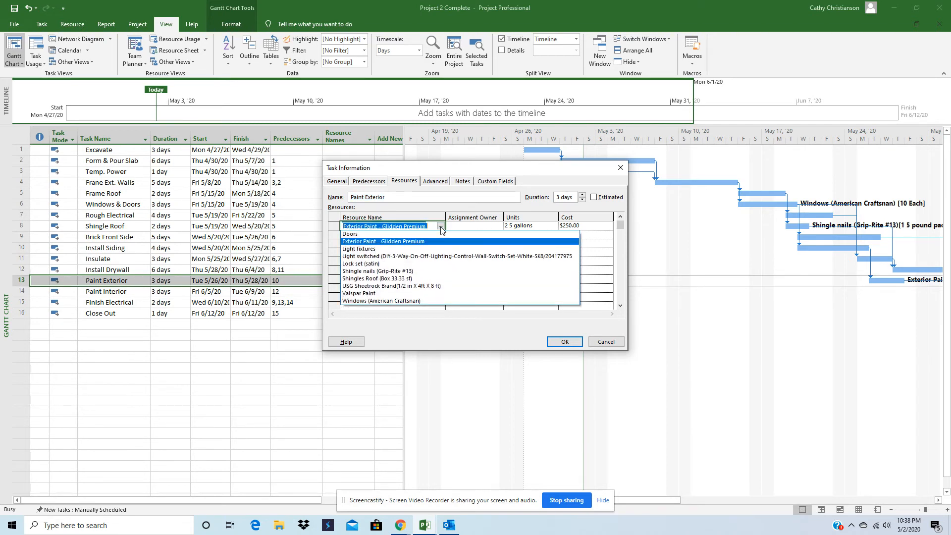
click(409, 241)
click(532, 224)
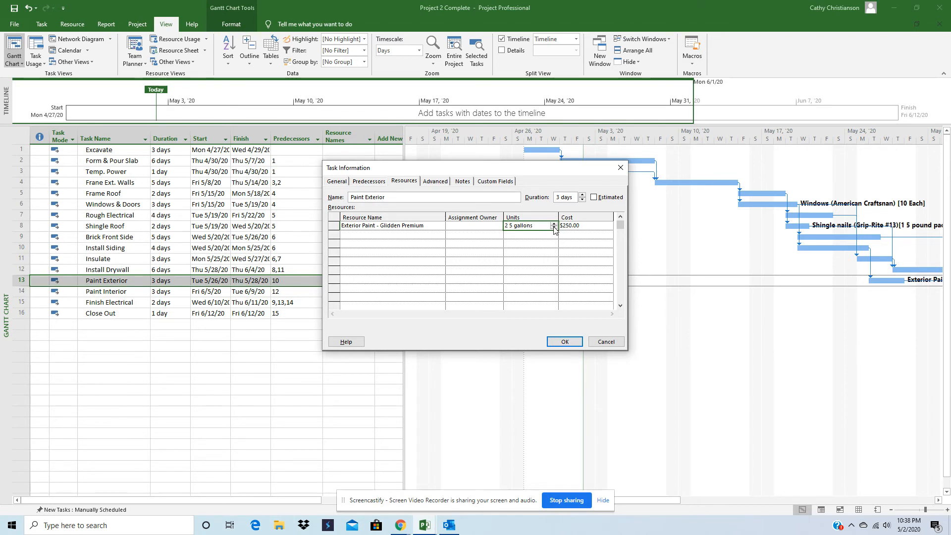
click(554, 228)
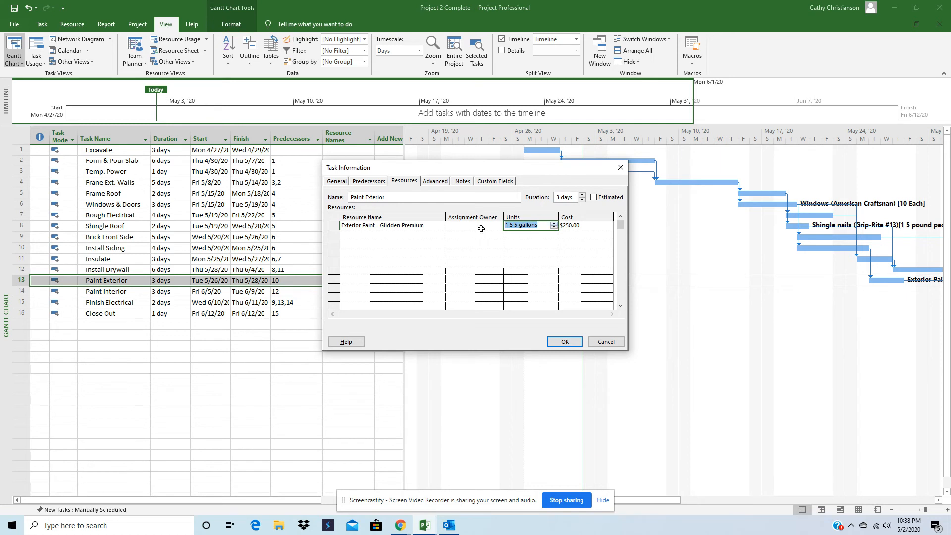
click(555, 224)
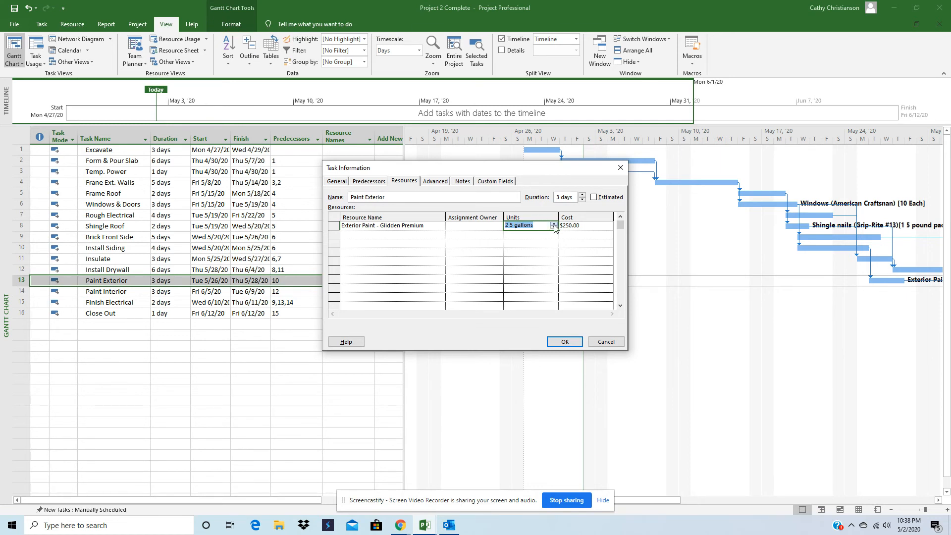
click(563, 343)
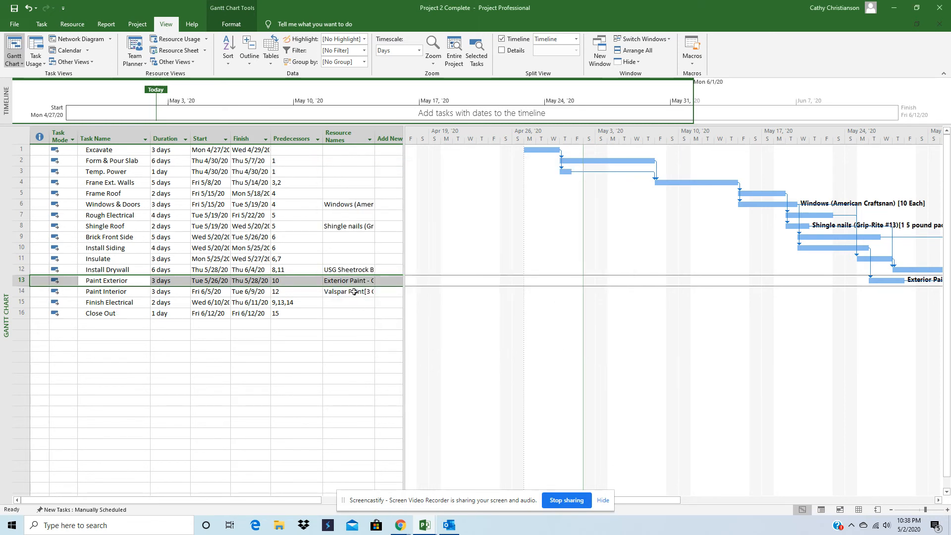
Step: In the Resource Sheet, review the light switch resource's general details, costs, notes, custom fields and booking type
click(173, 51)
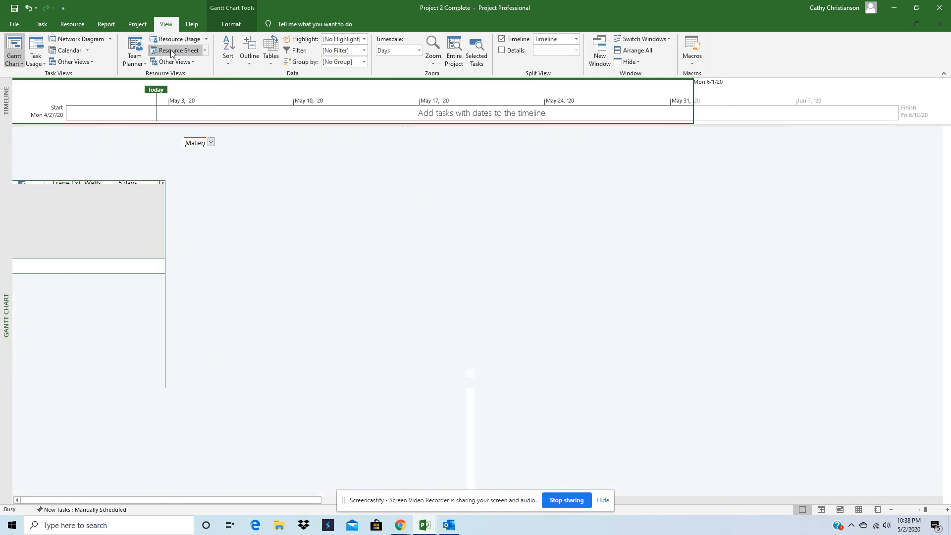
double_click(97, 250)
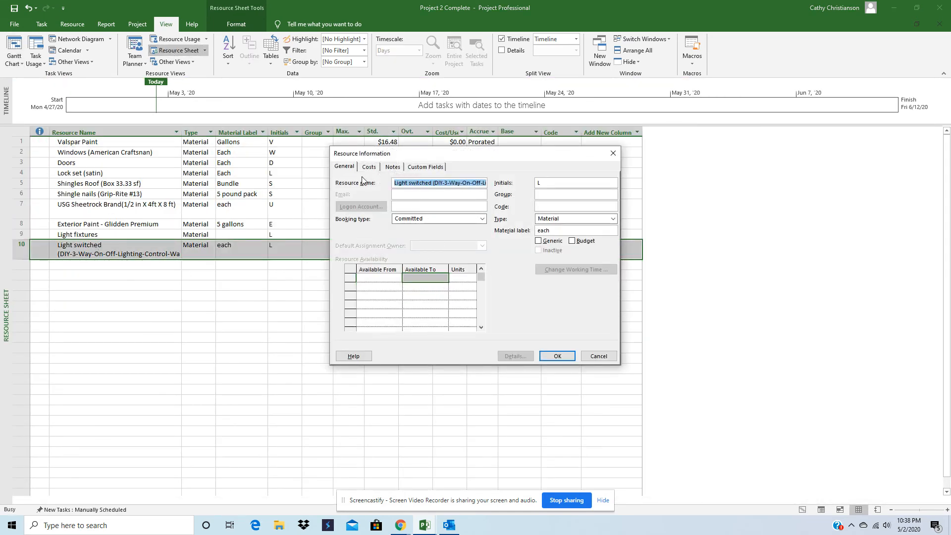
click(368, 167)
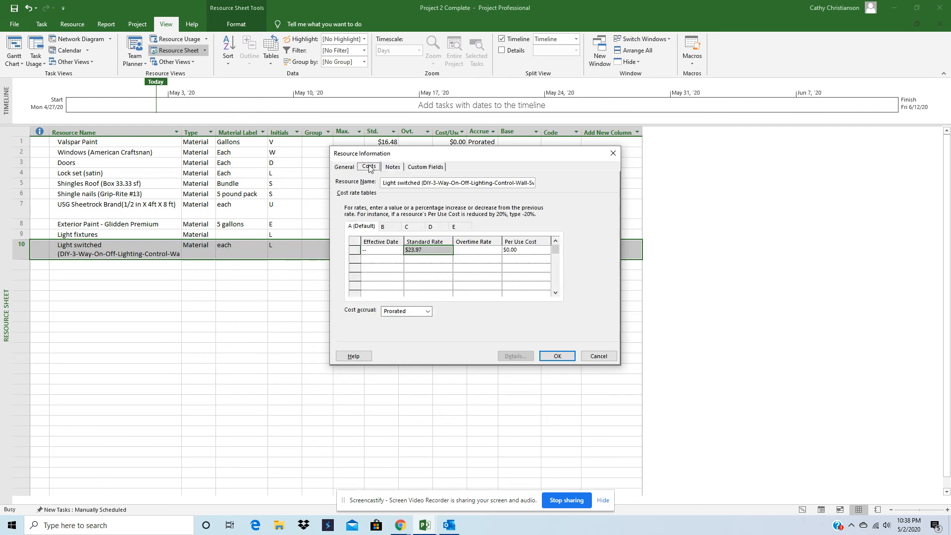
click(396, 171)
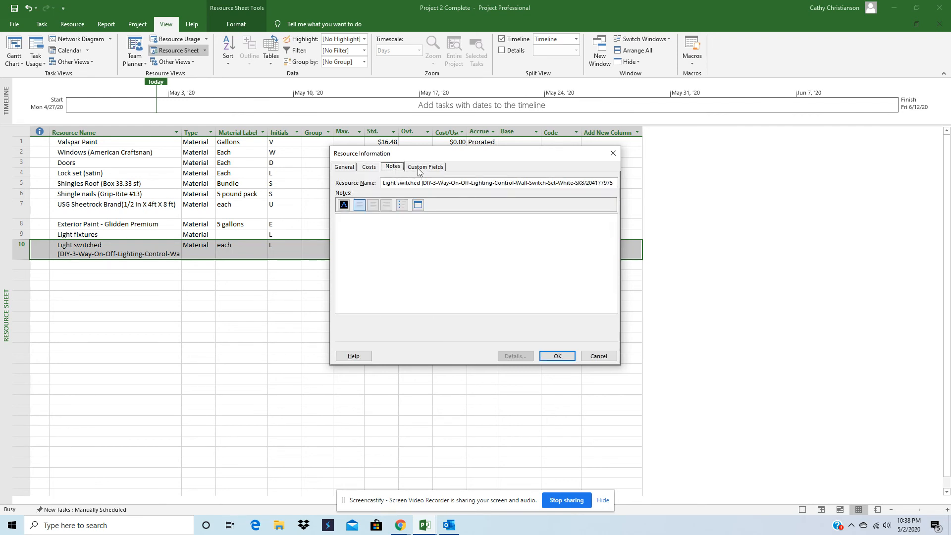
click(420, 170)
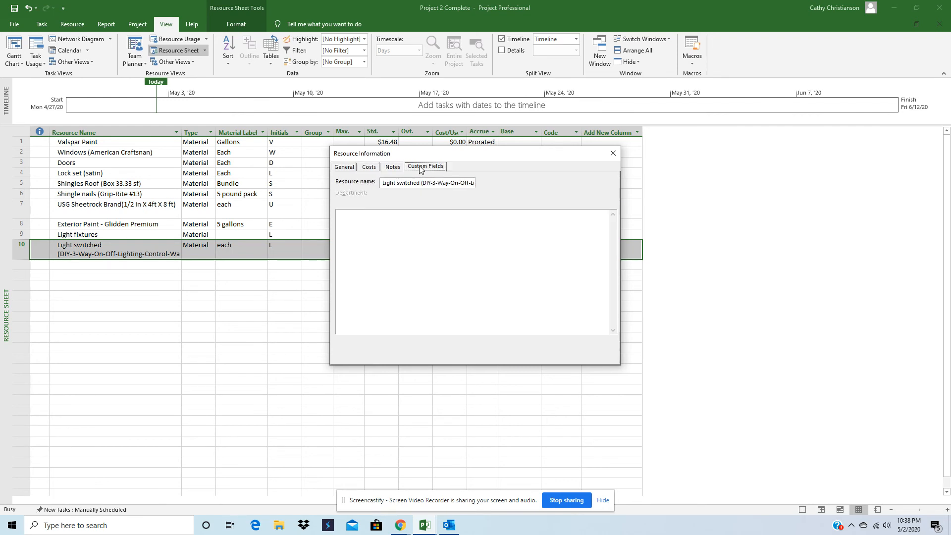
click(347, 167)
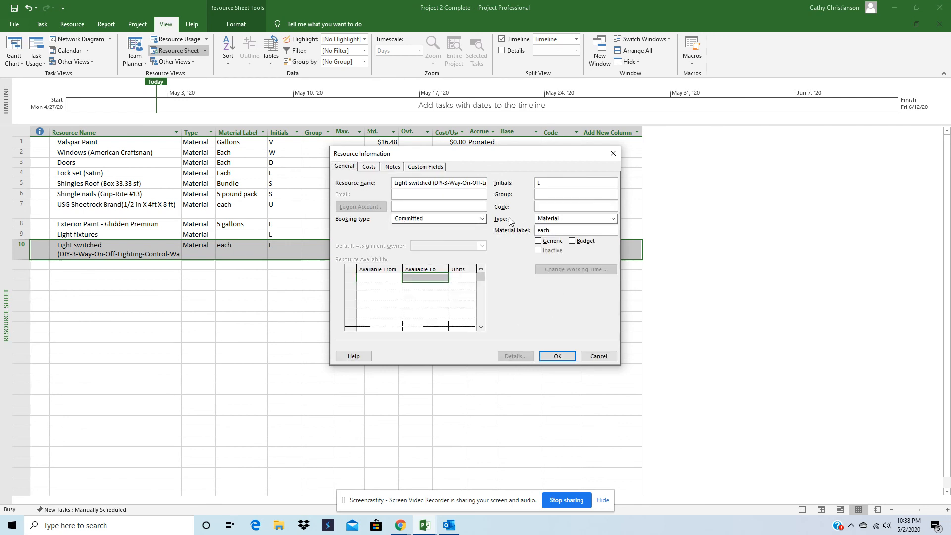
click(465, 219)
click(465, 220)
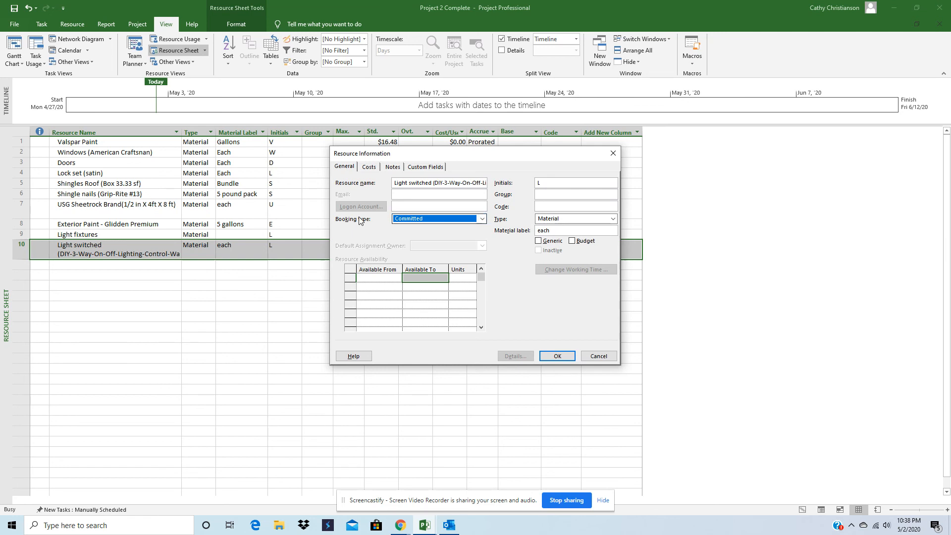
click(558, 357)
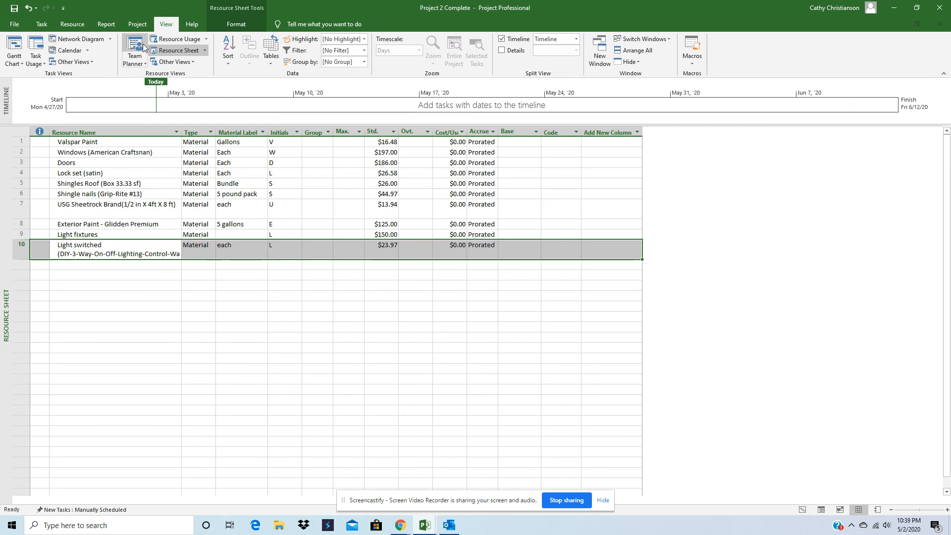
Step: View the Network Diagram, return to the Gantt Chart and examine the resource labels beside the final task bars
click(79, 39)
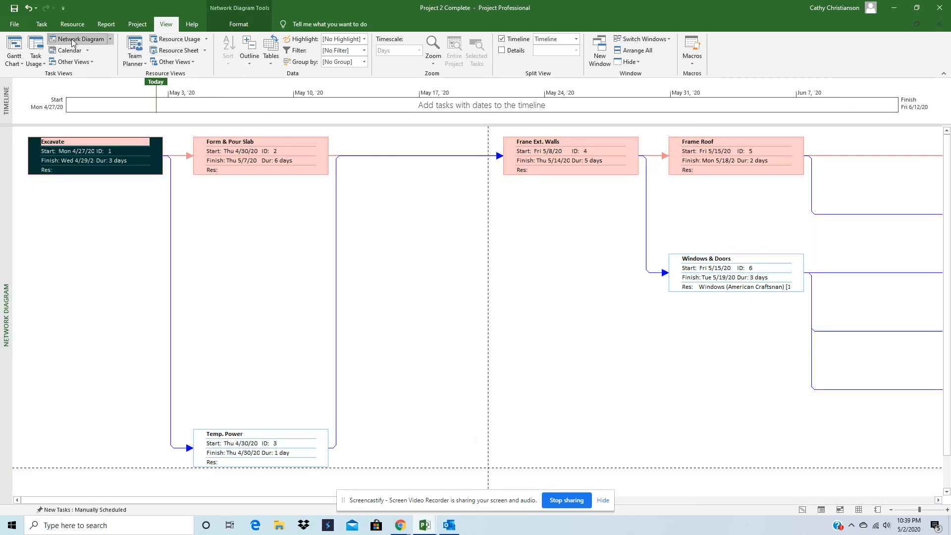
click(14, 49)
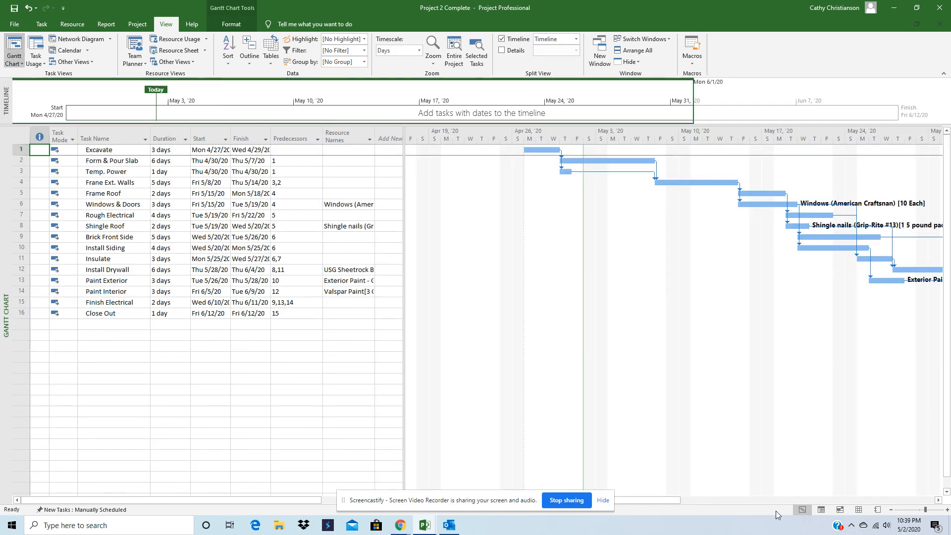
drag(626, 500, 863, 502)
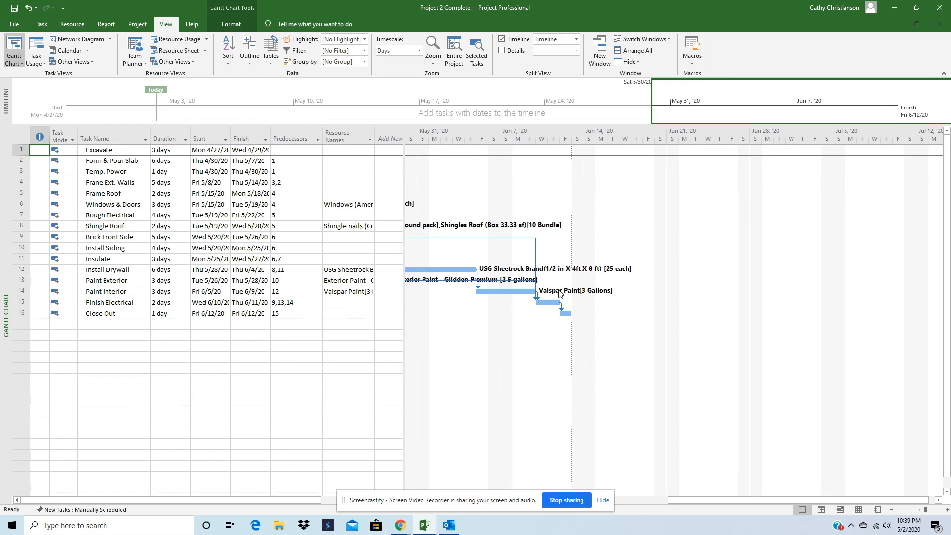